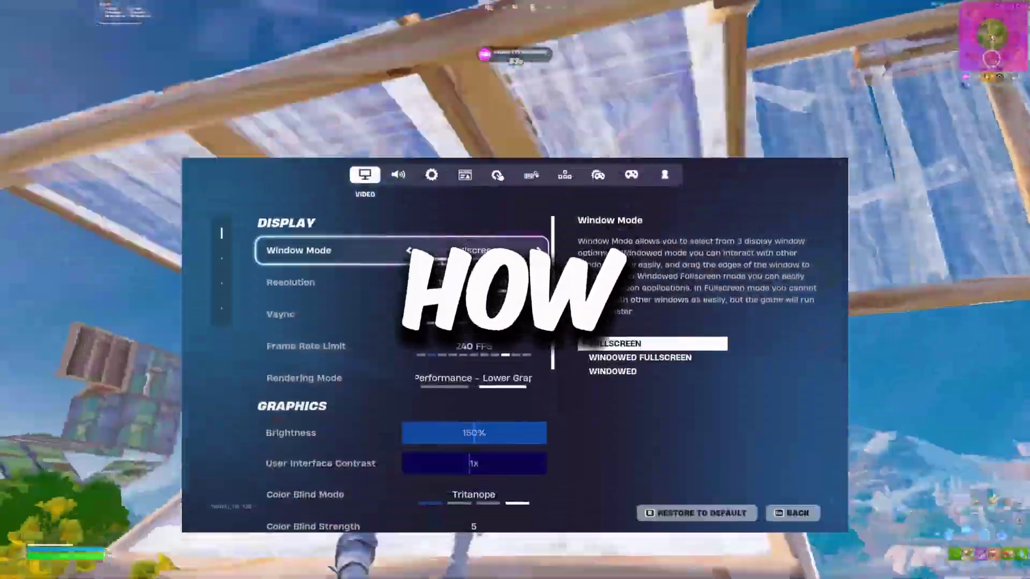
Step: Set Fortnite's Window Mode to Windowed Fullscreen in the video settings
left_click(482, 259)
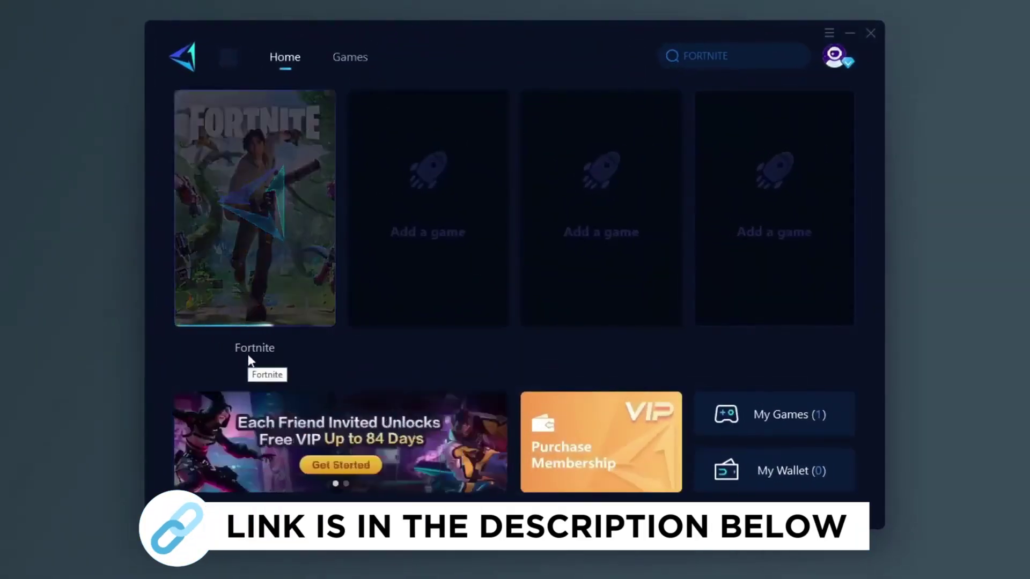
Step: Open Fortnite's boost page in GearUP Booster and scroll through the game list
left_click(249, 357)
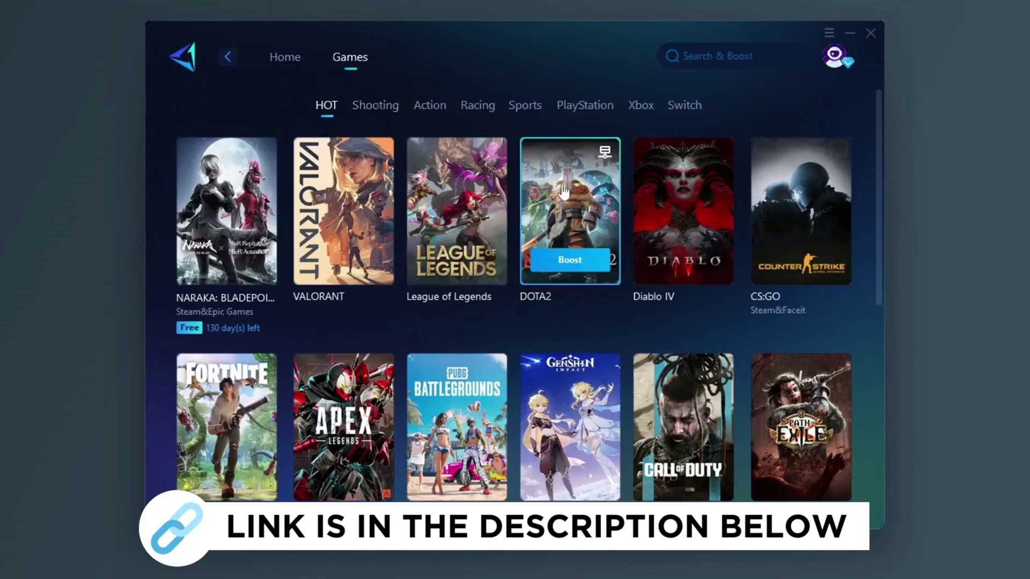
scroll(563, 191, "down", 2)
scroll(540, 255, "down", 4)
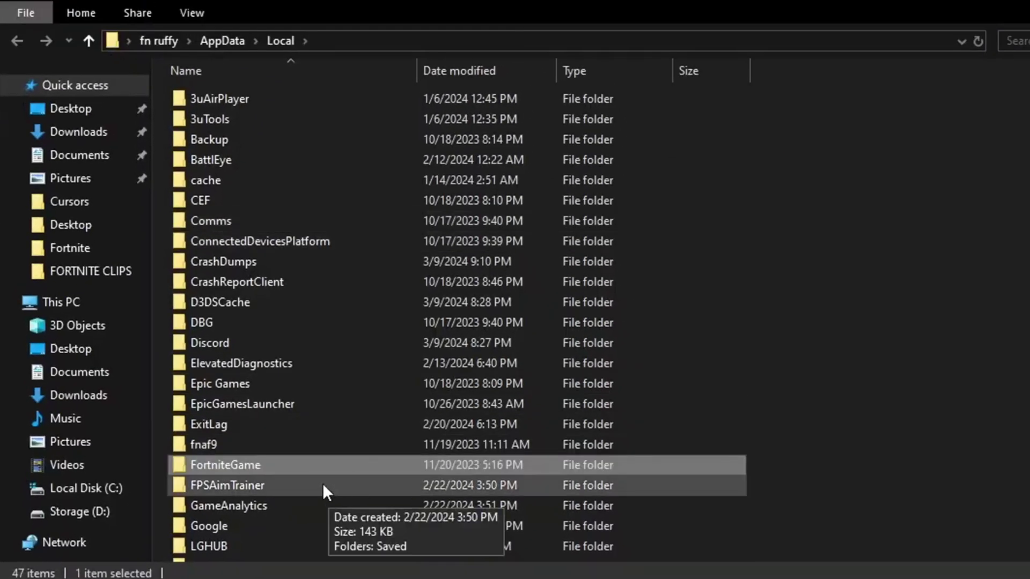
Step: Navigate into FortniteGame\Saved\Config\WindowsClient in File Explorer
double_click(314, 462)
double_click(227, 99)
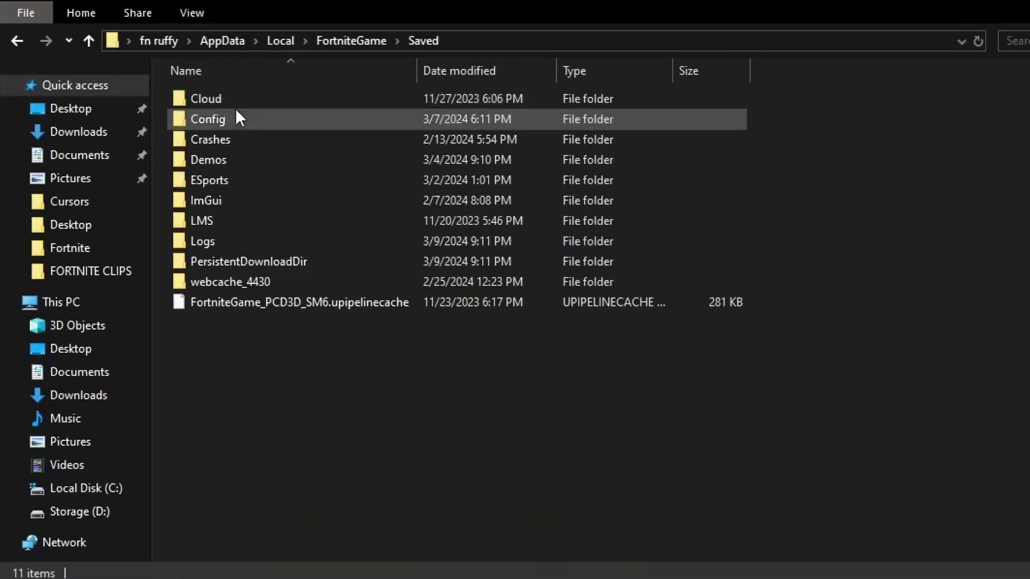
double_click(237, 118)
double_click(244, 119)
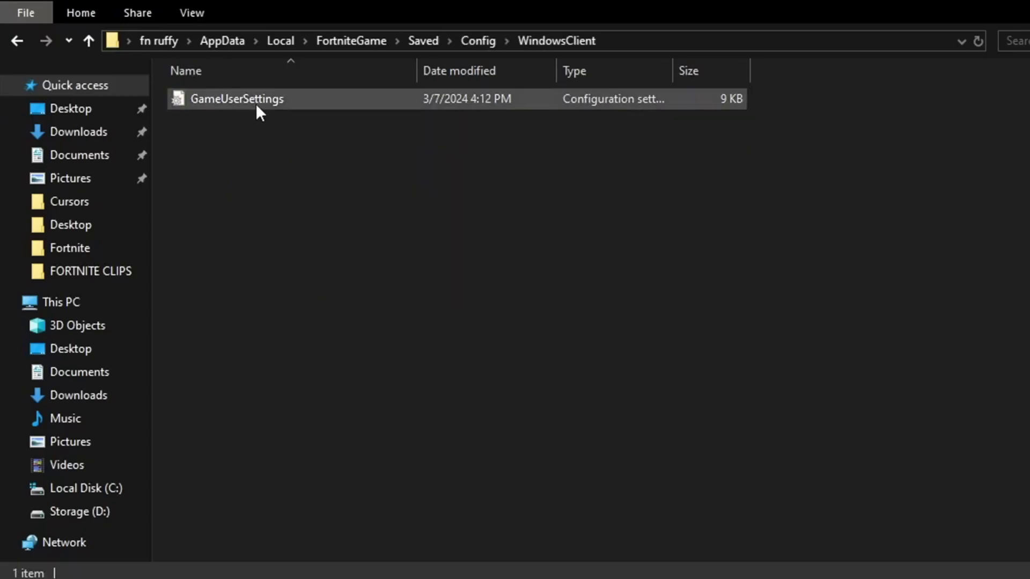
Step: Untick Read-only in GameUserSettings' Properties and apply the change
left_click(318, 98)
right_click(318, 97)
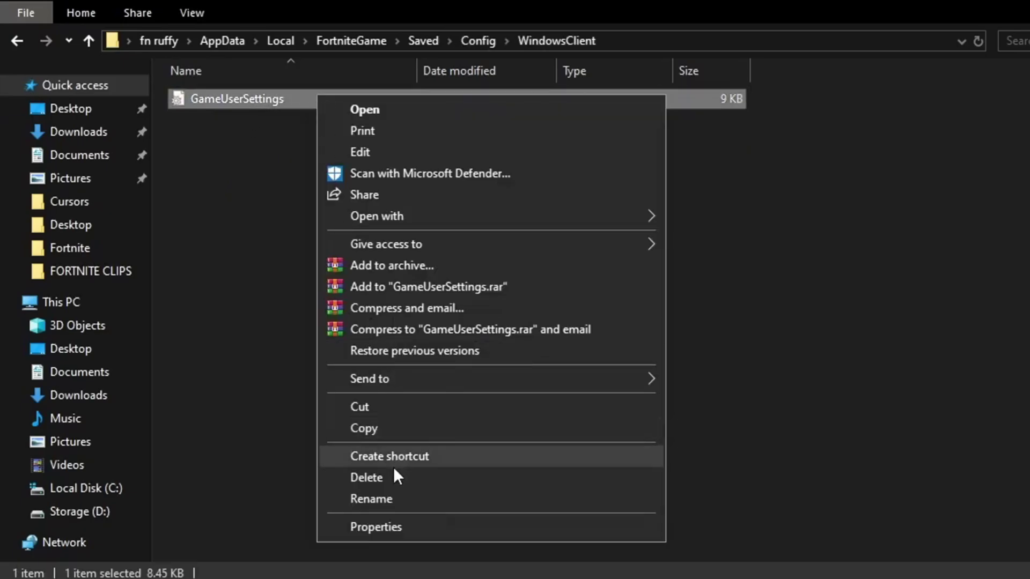
left_click(382, 527)
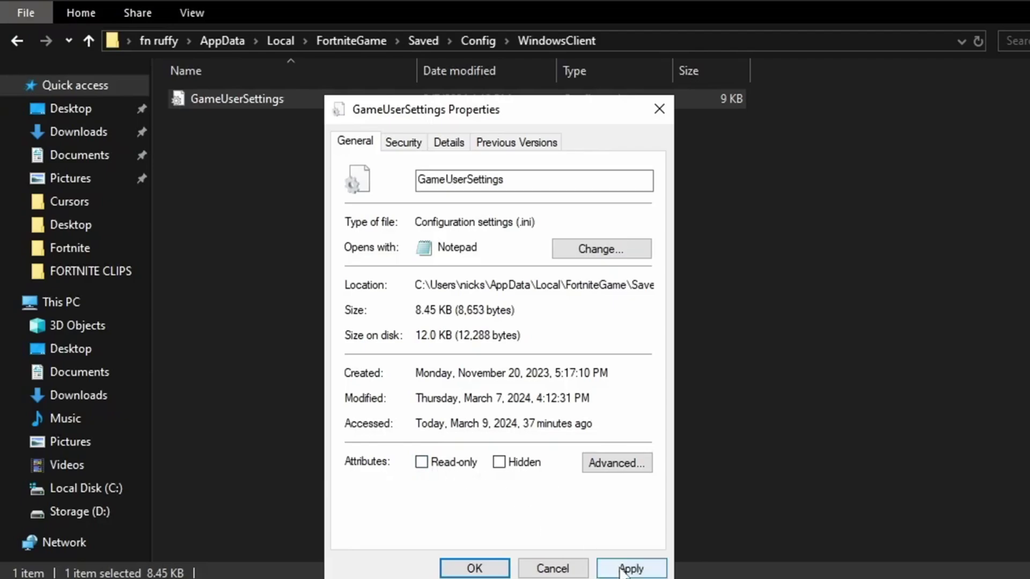
left_click(622, 570)
left_click(474, 569)
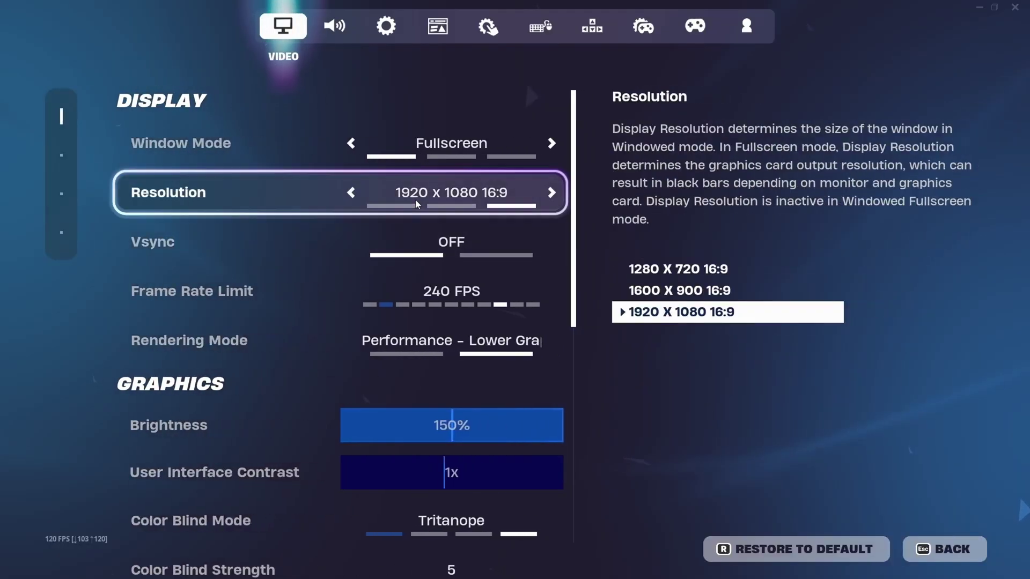
Step: Lower the 3D Resolution slider from 100% to 80%, then raise it to about 87%
scroll(396, 236, "down", 2)
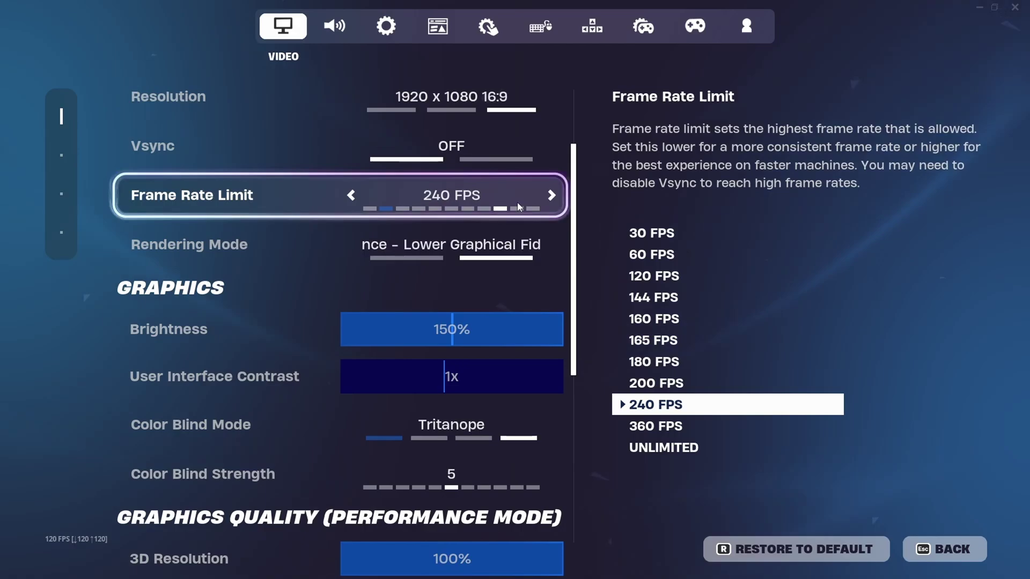
left_click_drag(574, 216, 584, 355)
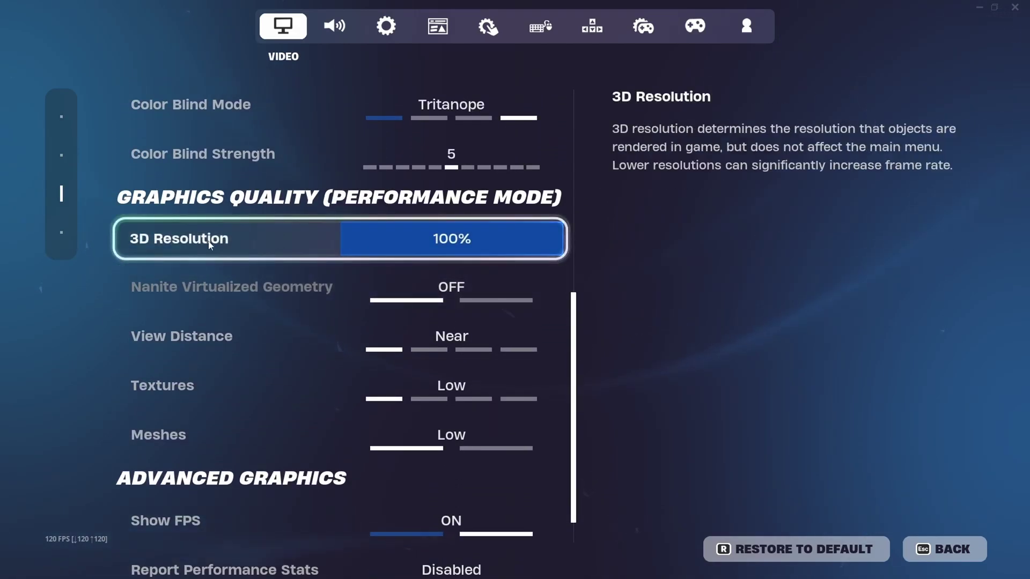
left_click_drag(522, 243, 518, 247)
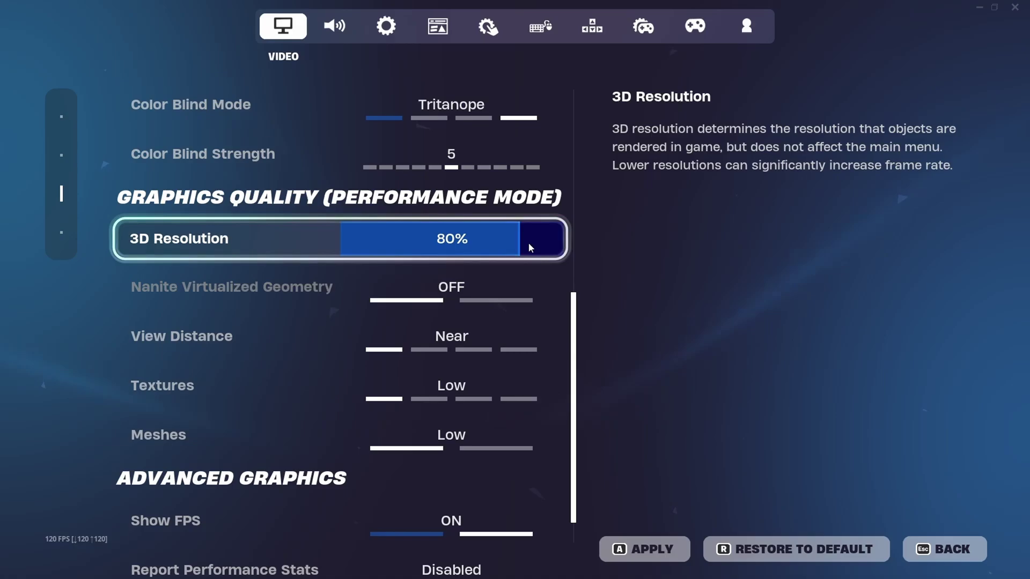
left_click(533, 248)
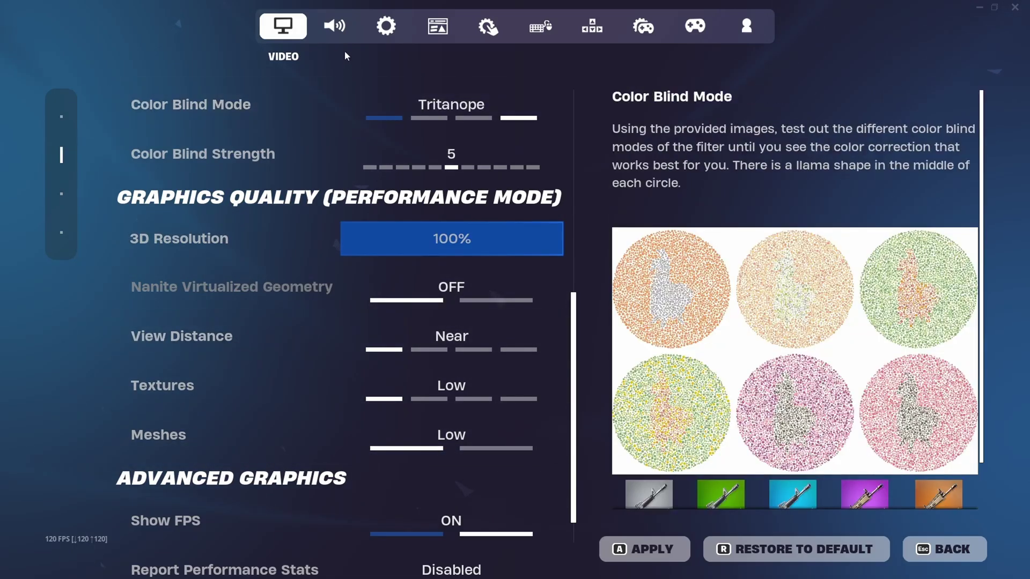
Step: Open the Subtitles OPTIONS from Fortnite's Audio settings
left_click(337, 30)
scroll(582, 315, "up", 3)
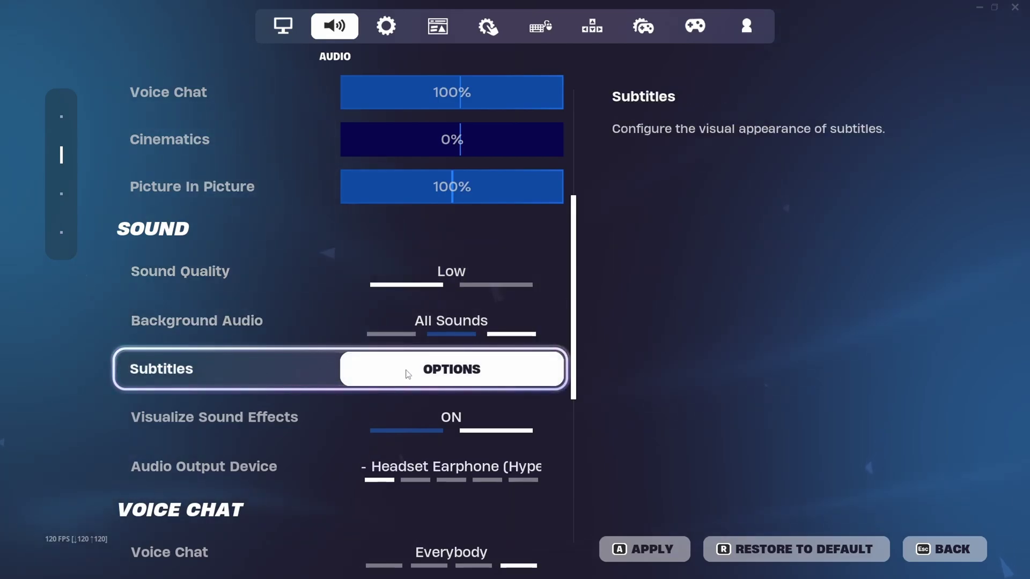
left_click(408, 373)
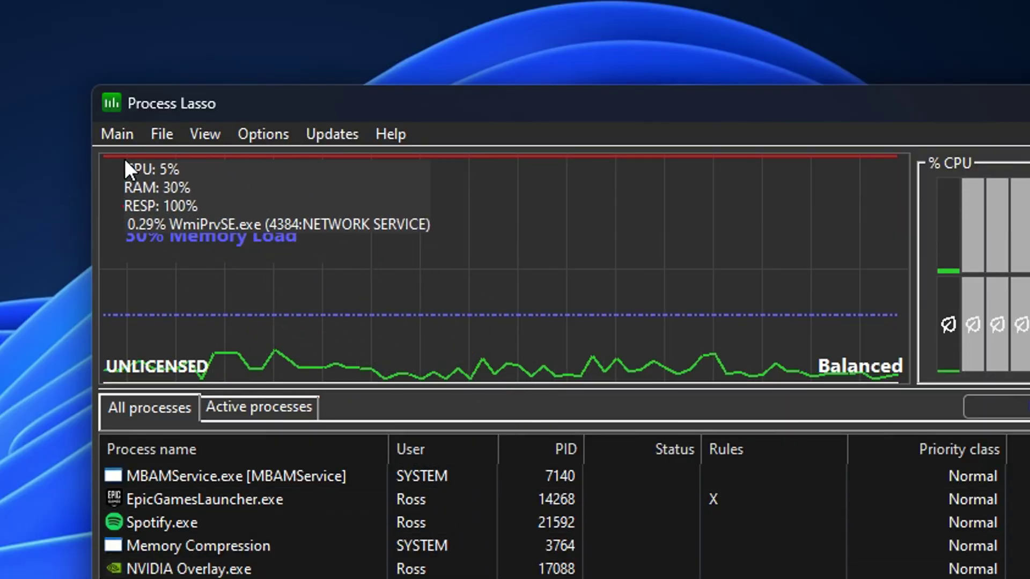
Step: Open Process Lasso's Main menu
left_click(125, 138)
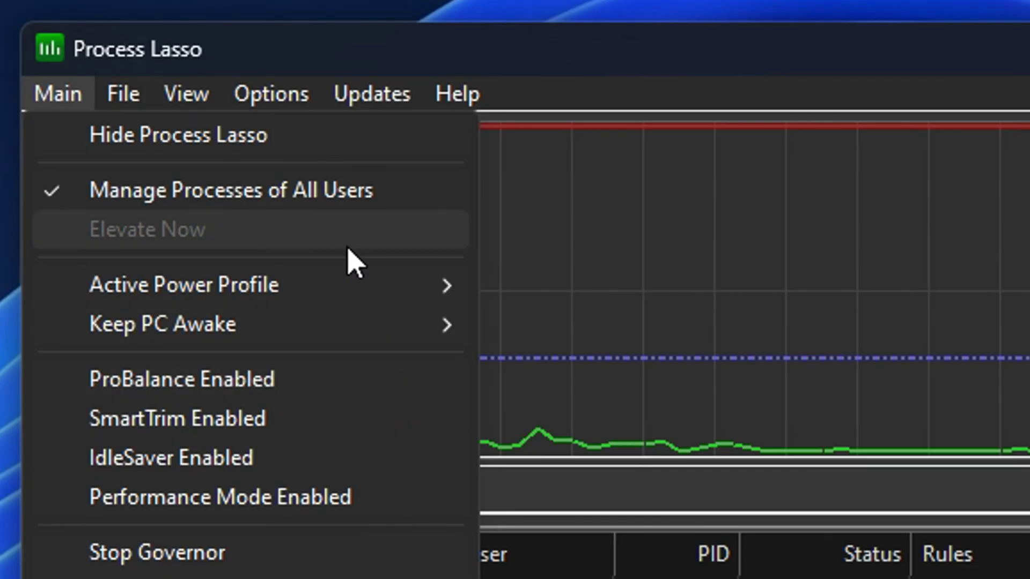
Step: Browse the Options menu's CPU > ProBalance and General submenus
mouse_move(251, 102)
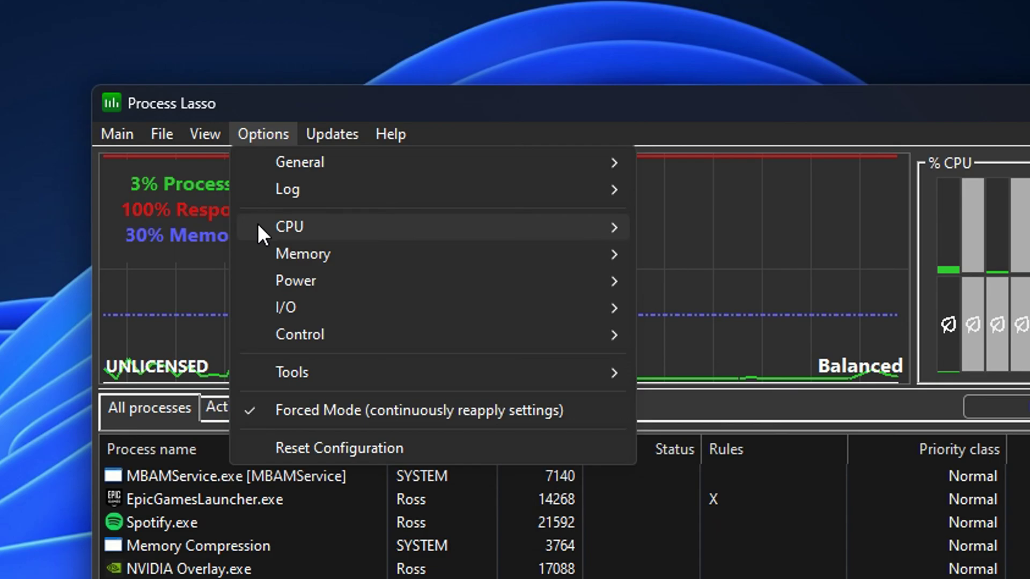
mouse_move(350, 230)
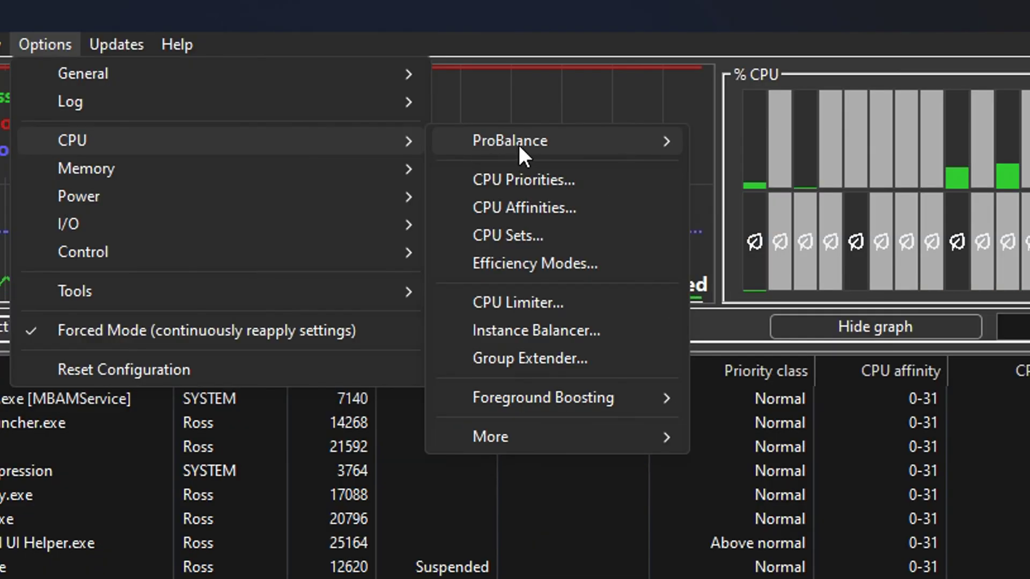
mouse_move(760, 224)
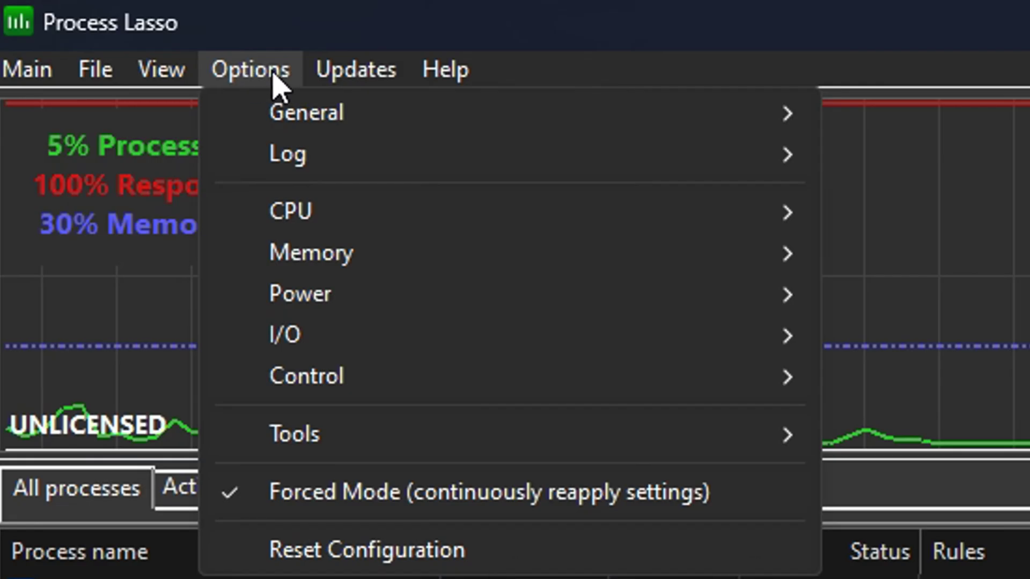
mouse_move(264, 115)
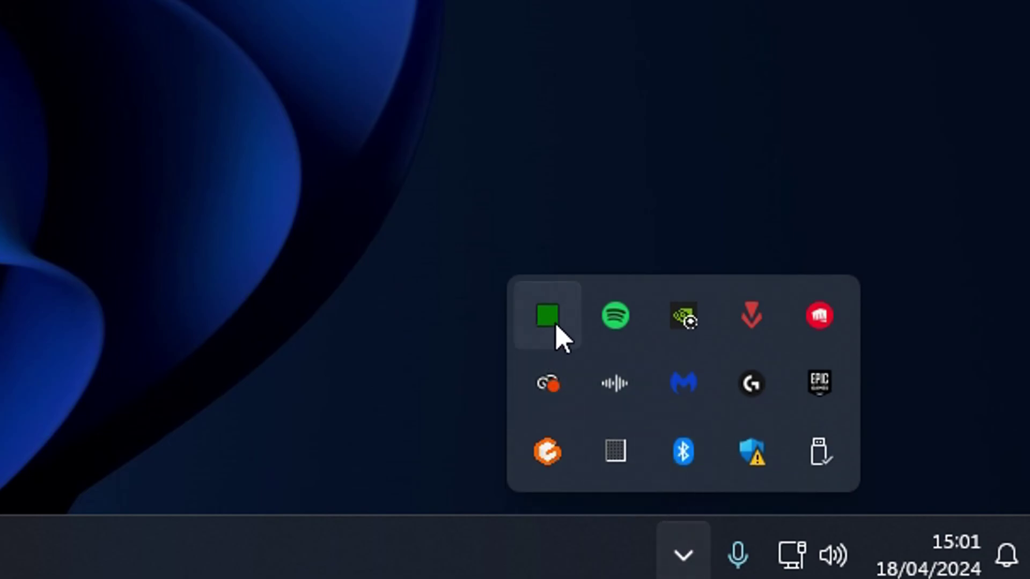
Step: Restore the Process Lasso window from the system tray overflow
left_click(548, 316)
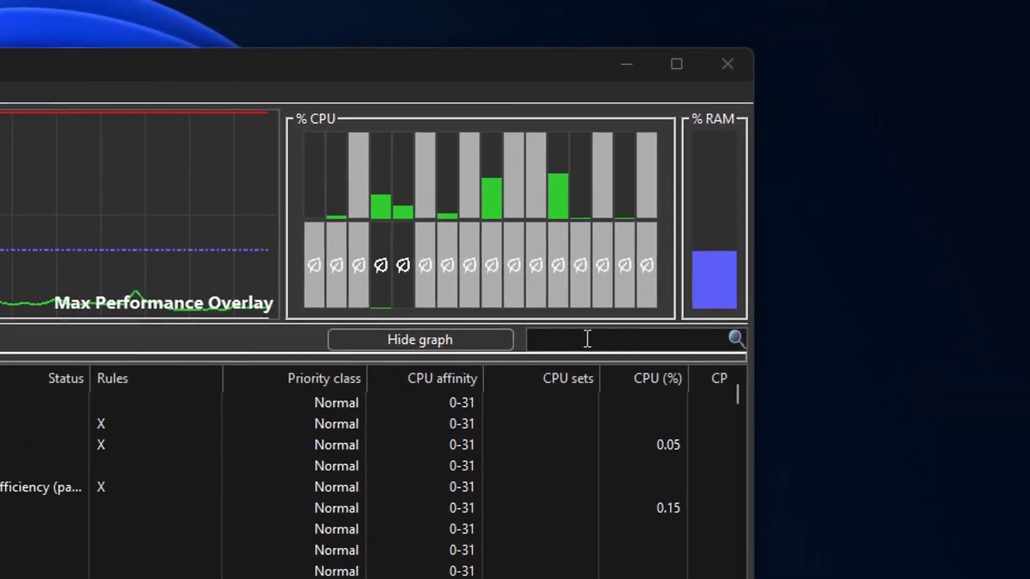
Step: Filter processes by 'FORTNITE' and give FortniteClient-Win64-Shipping.exe an Always High CPU priority
left_click(865, 251)
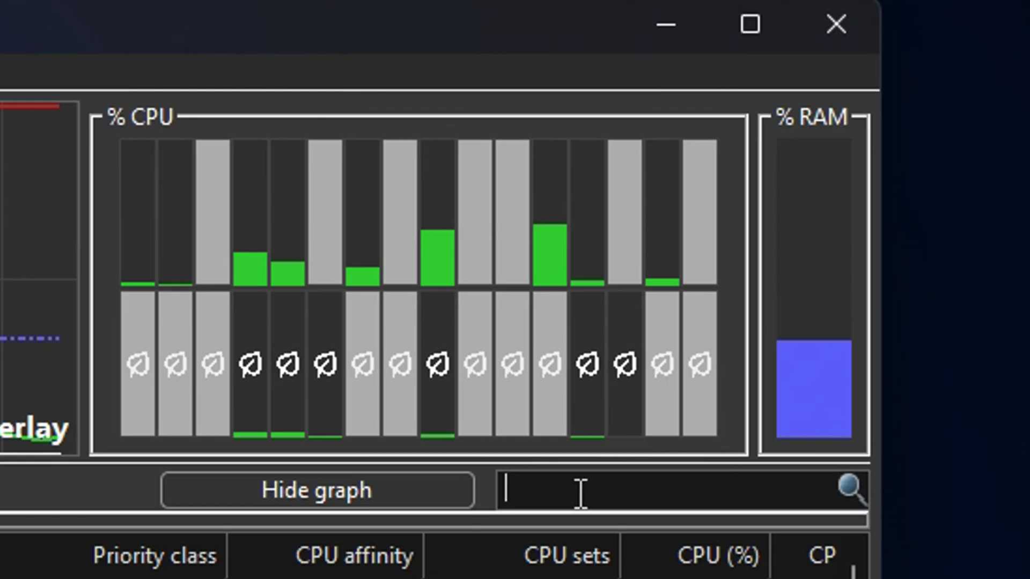
type("FORTNI")
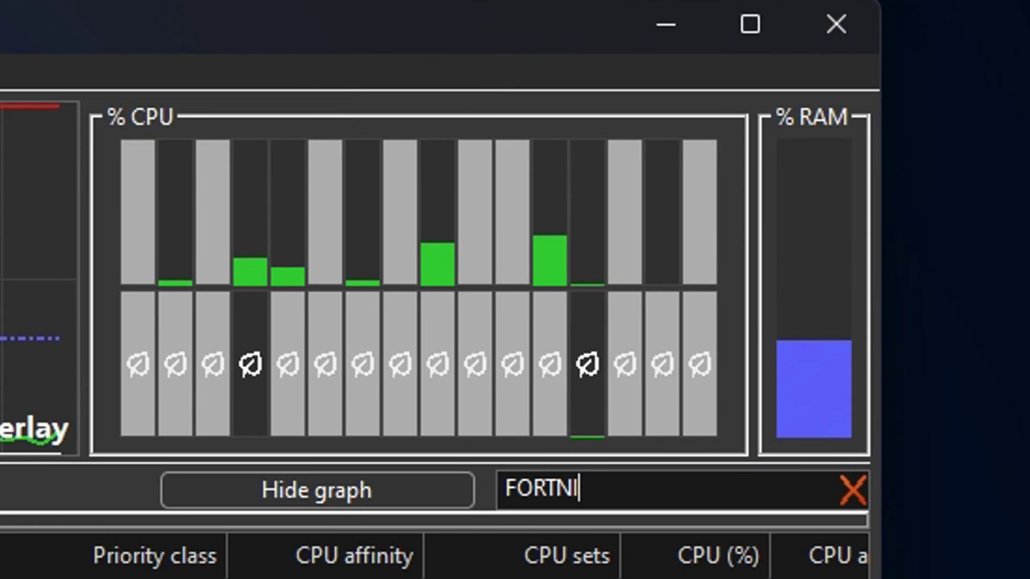
type("TE")
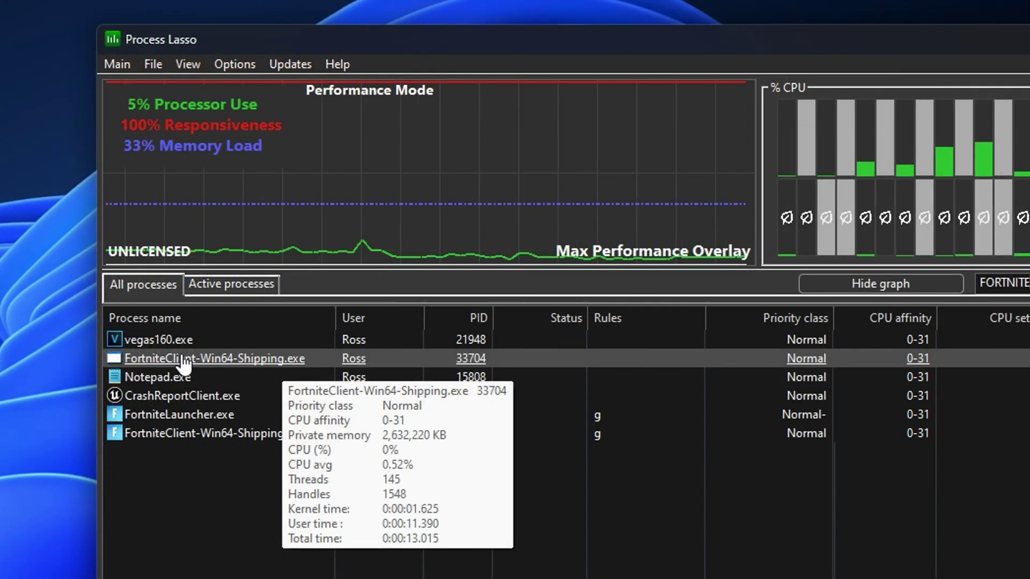
right_click(324, 366)
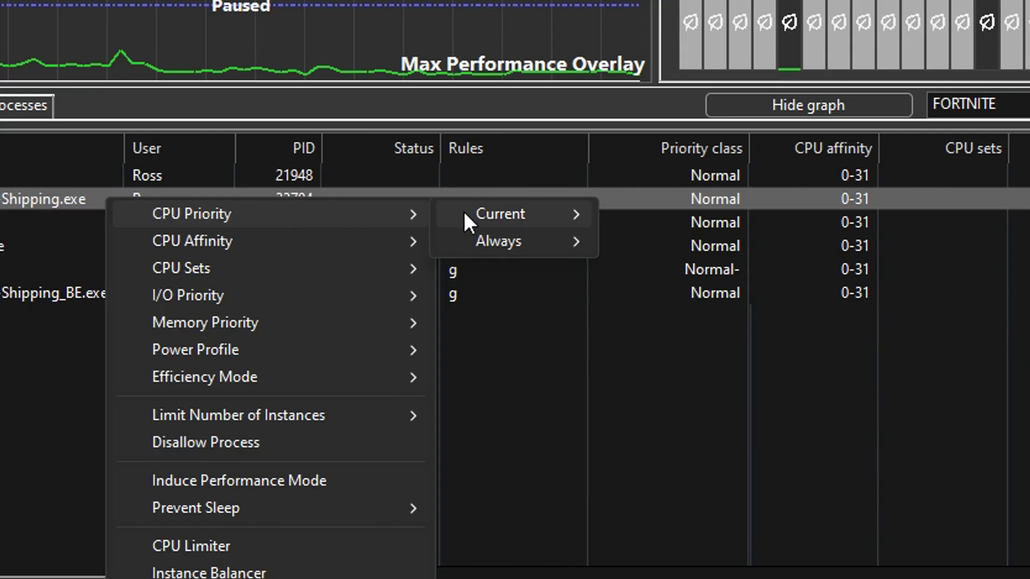
mouse_move(467, 246)
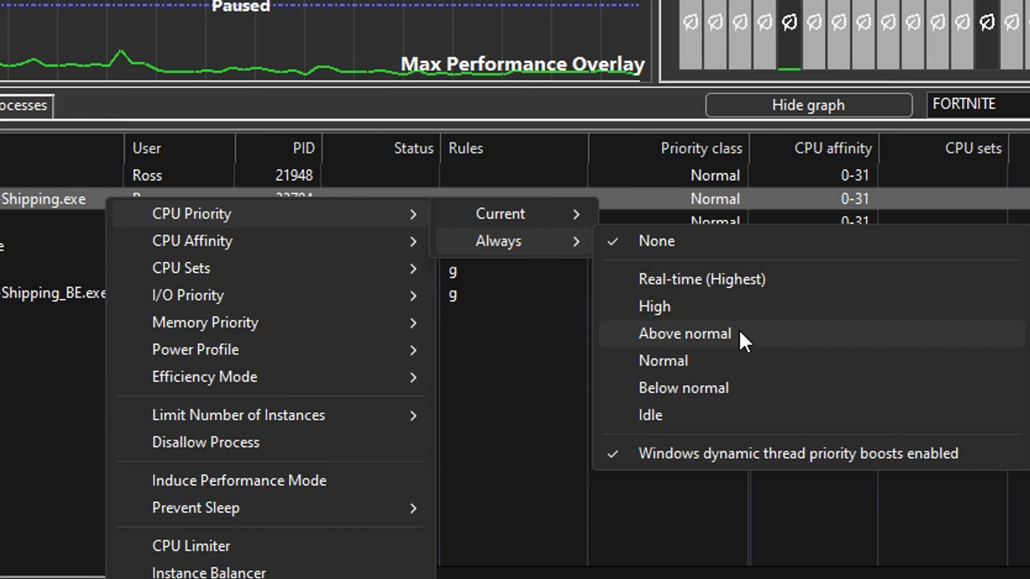
left_click(699, 307)
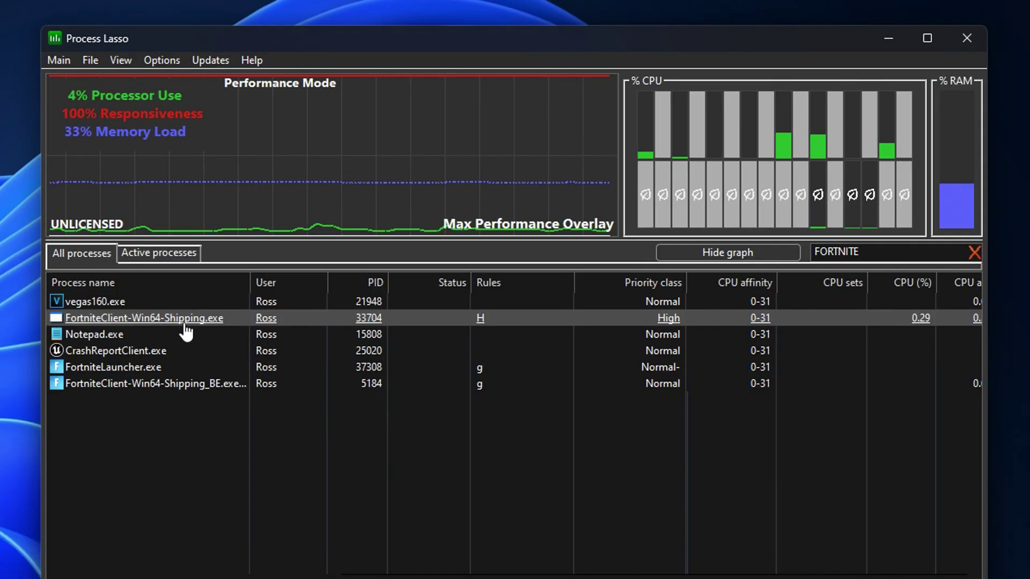
Step: Set the Fortnite client's Always I/O priority to High, then back to None
right_click(442, 316)
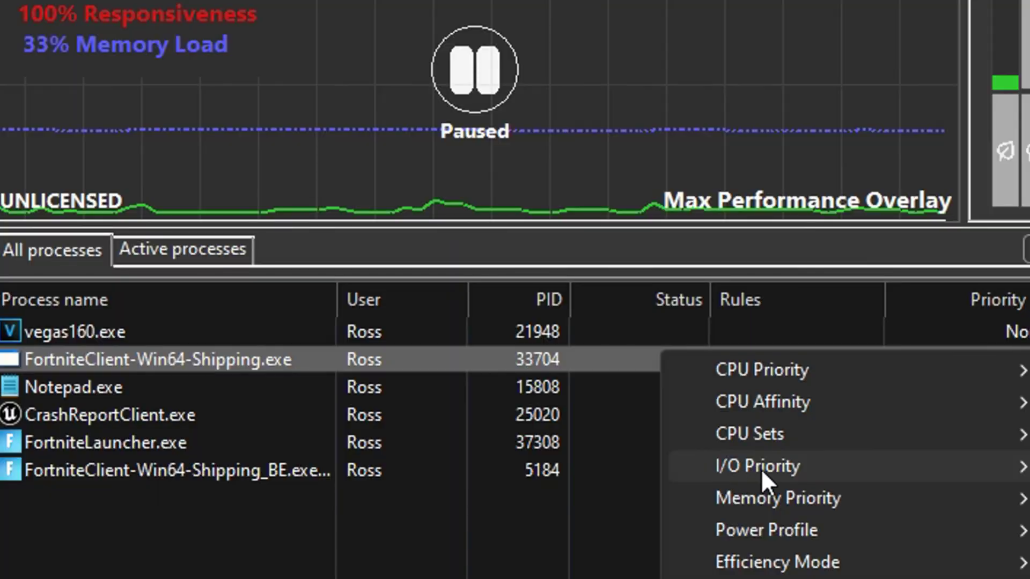
mouse_move(890, 466)
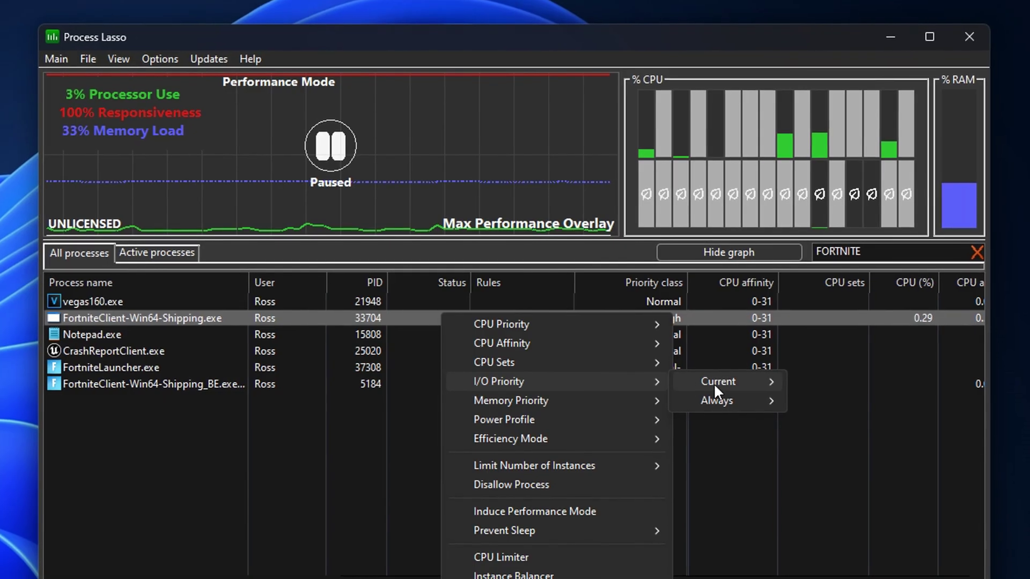
mouse_move(722, 404)
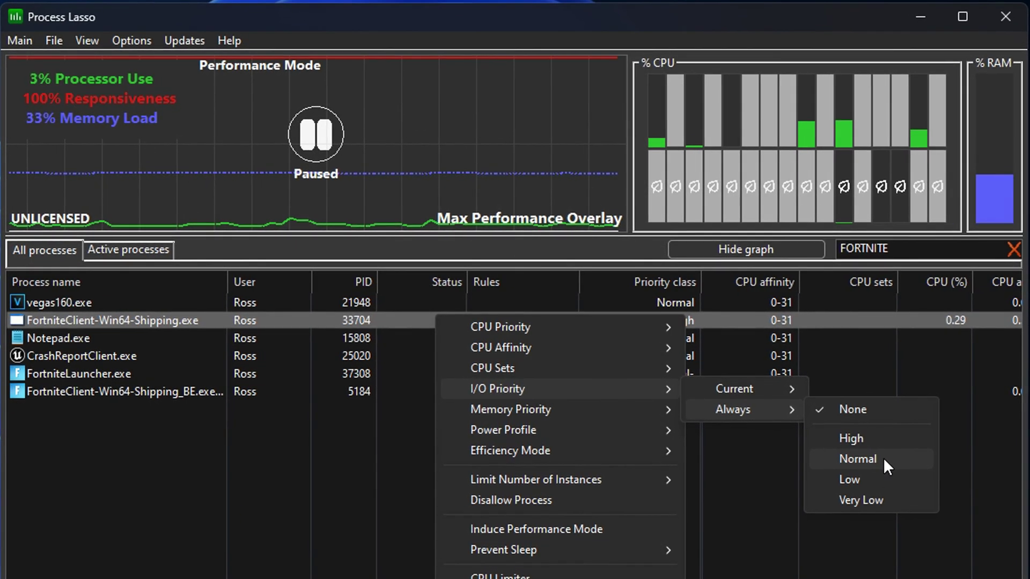
left_click(910, 443)
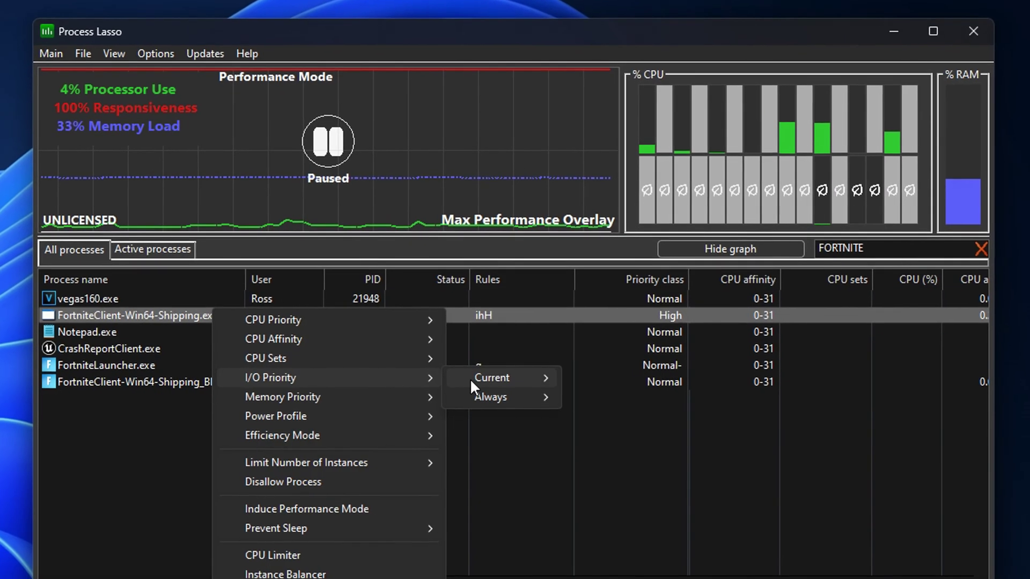
mouse_move(740, 375)
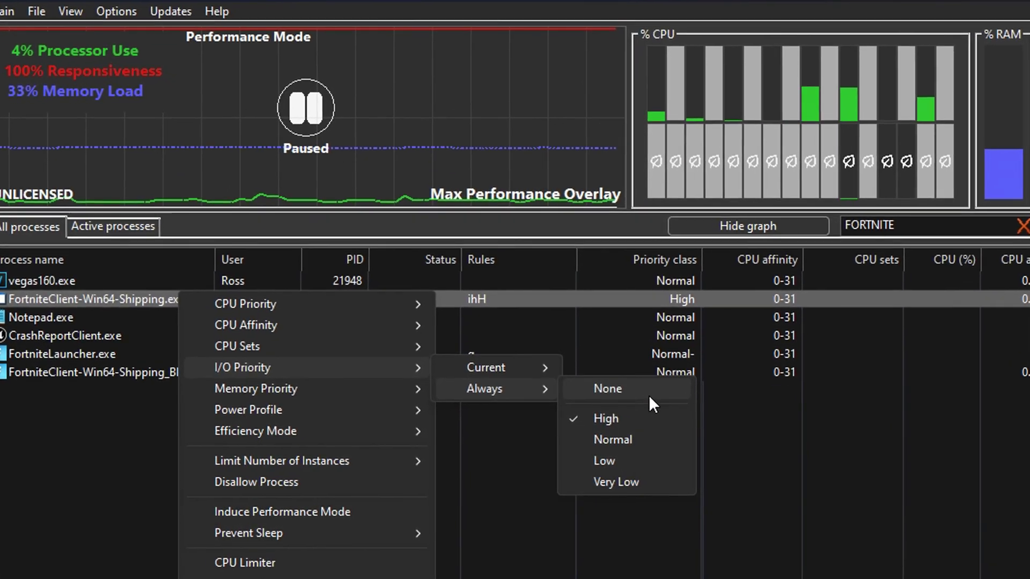
left_click(653, 391)
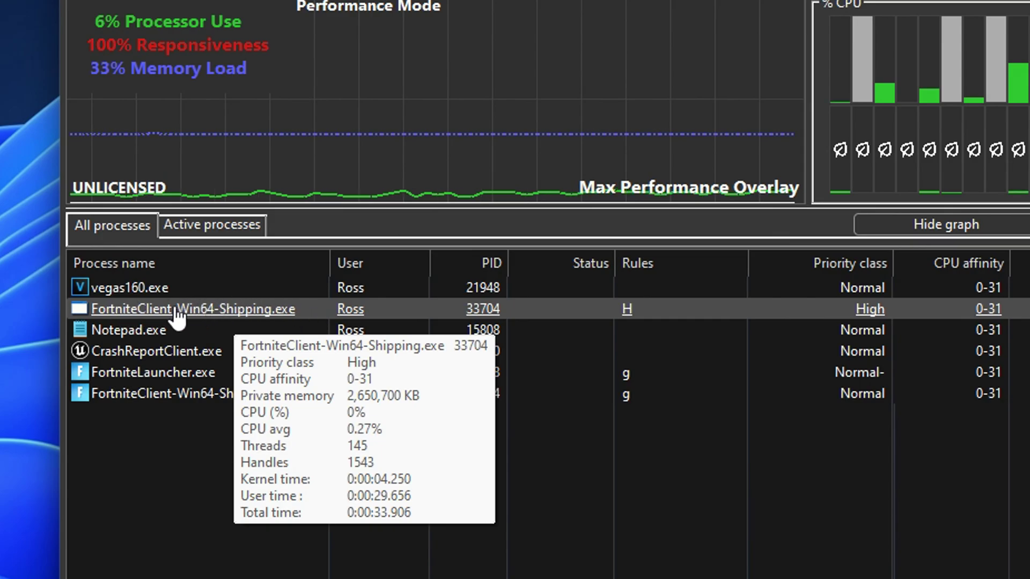
Step: Set the Fortnite client's Always CPU affinity to Disable Hyper-Threading, then reset it to None (CPUs 0-31)
right_click(390, 316)
mouse_move(352, 329)
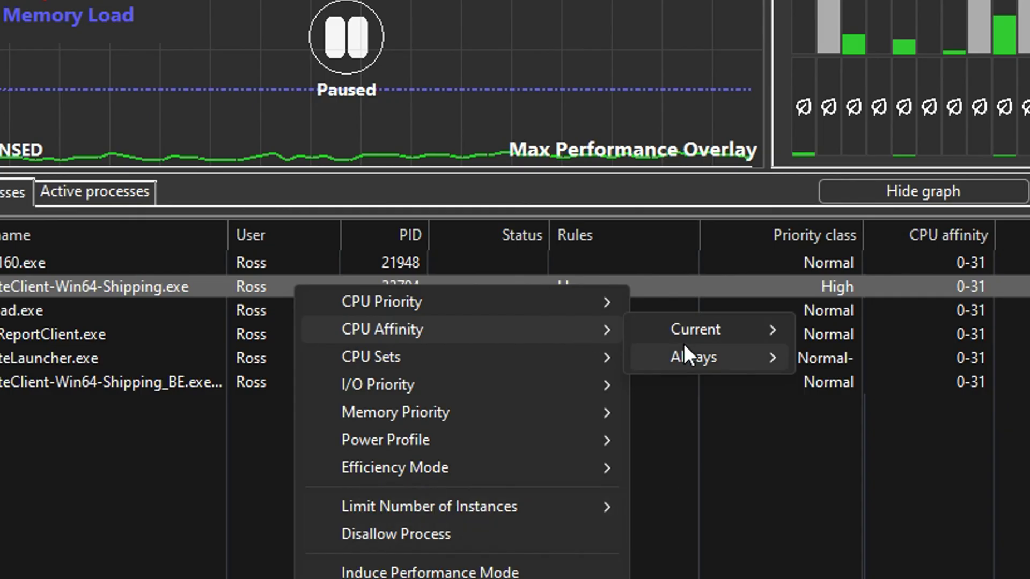
mouse_move(854, 398)
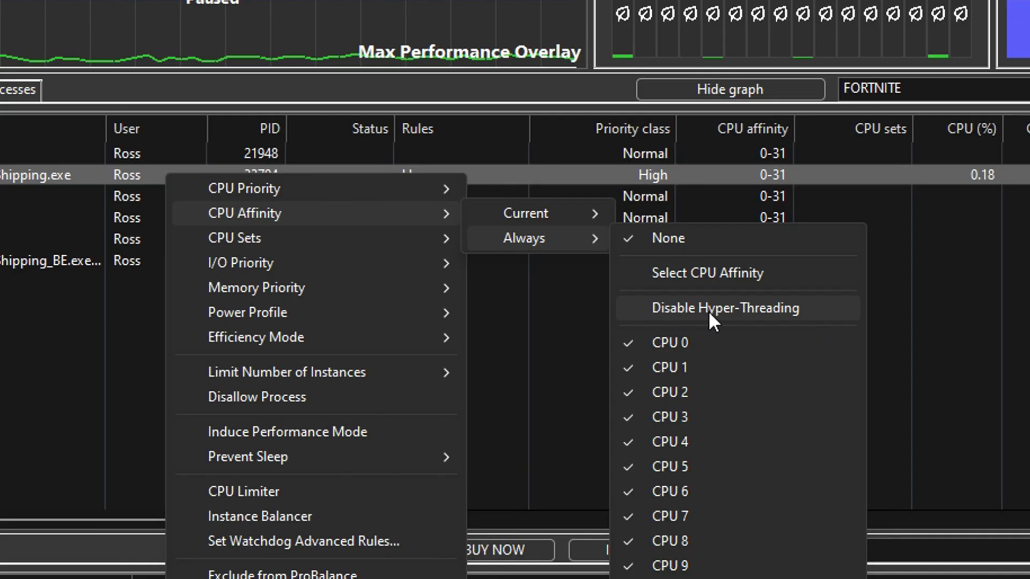
left_click(799, 308)
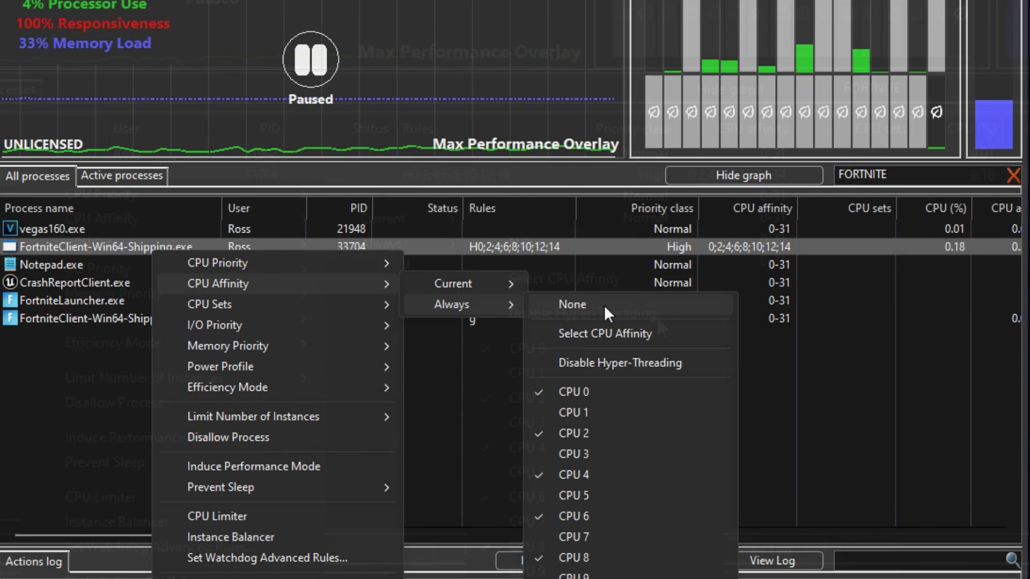
left_click(596, 247)
Step: Assign the Balanced: High Performance Overlay power profile to FortniteClient-Win64-Shipping.exe
right_click(248, 249)
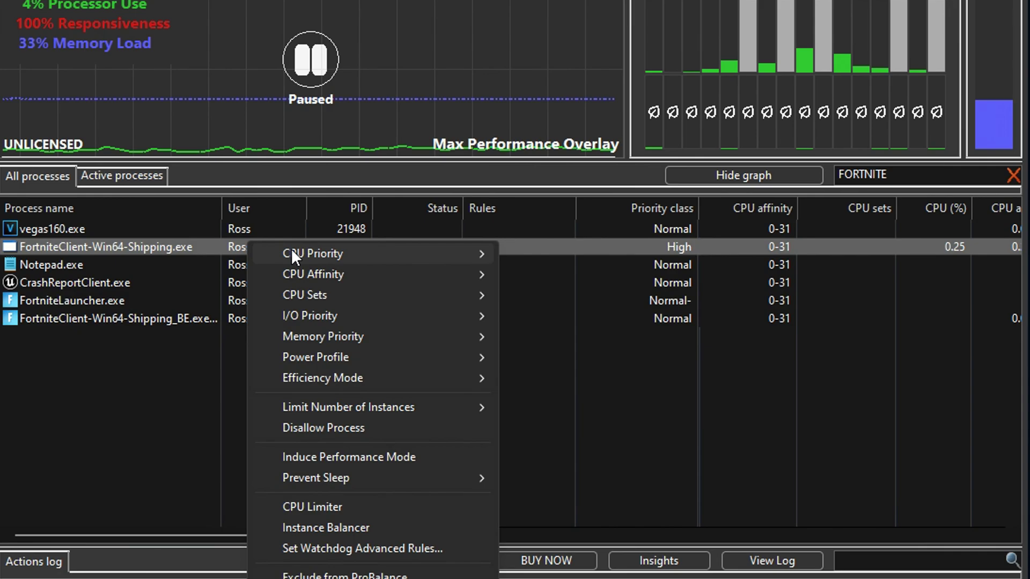
mouse_move(333, 274)
mouse_move(542, 294)
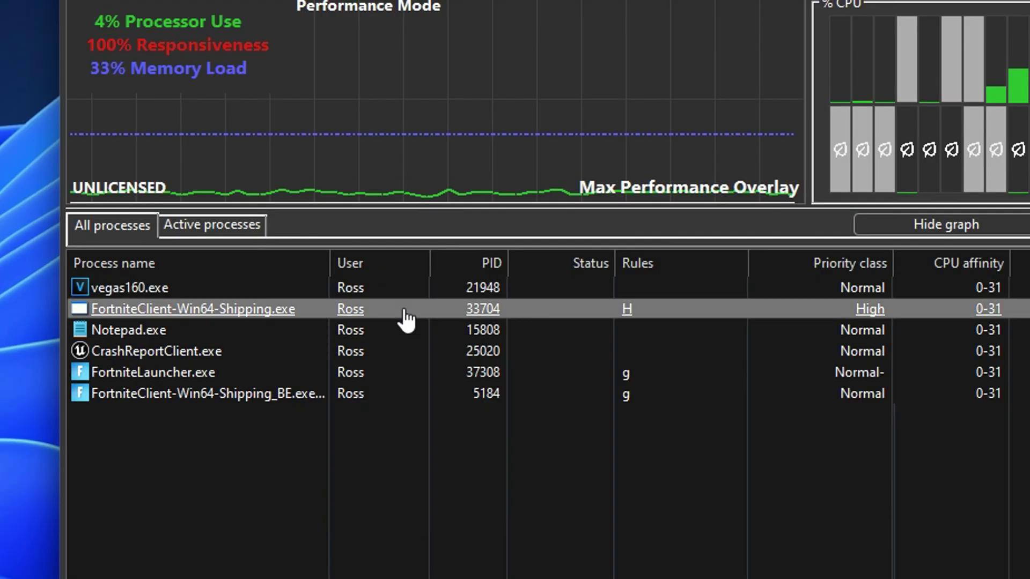
left_click(308, 321)
mouse_move(330, 333)
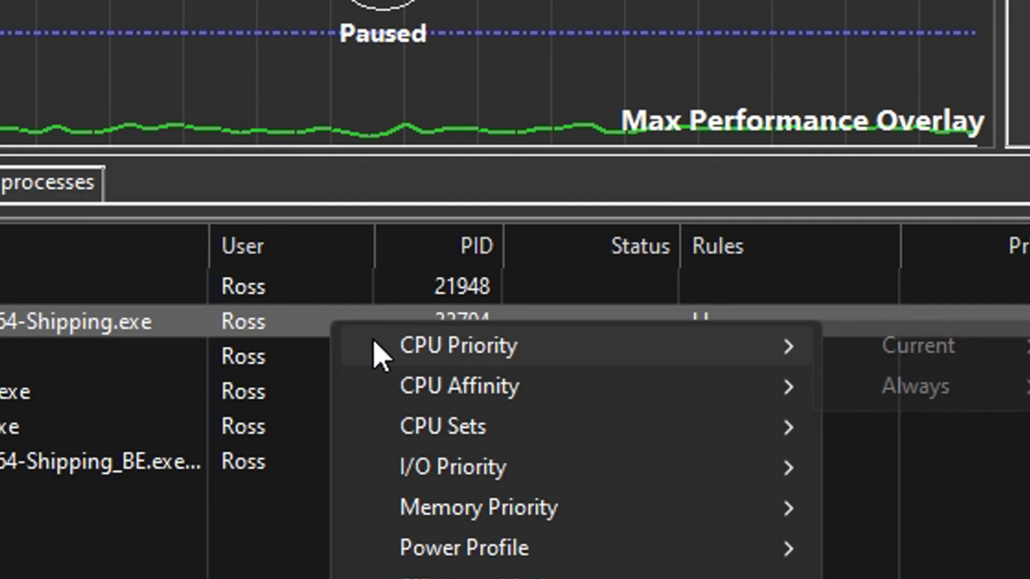
mouse_move(421, 558)
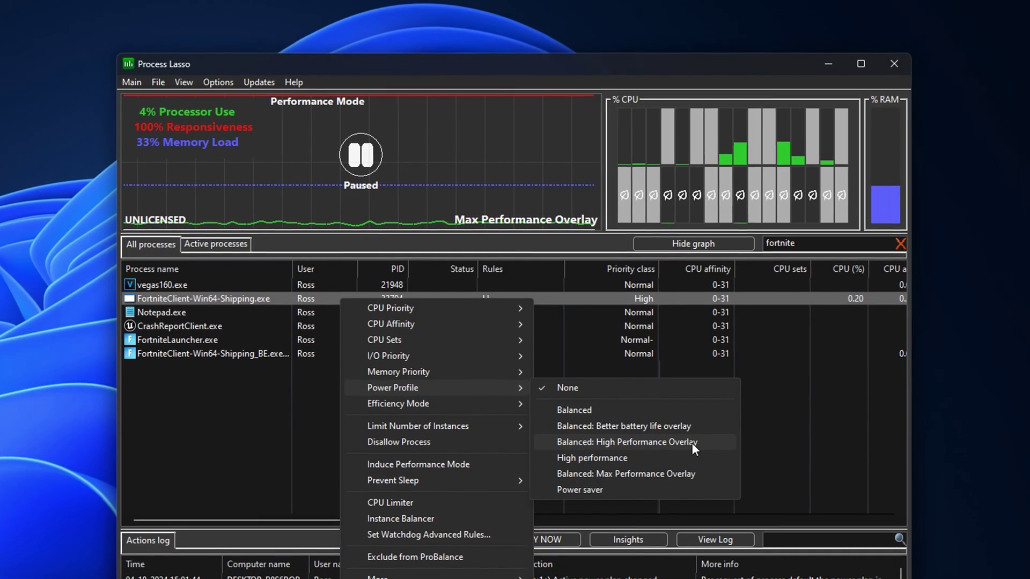
left_click(796, 344)
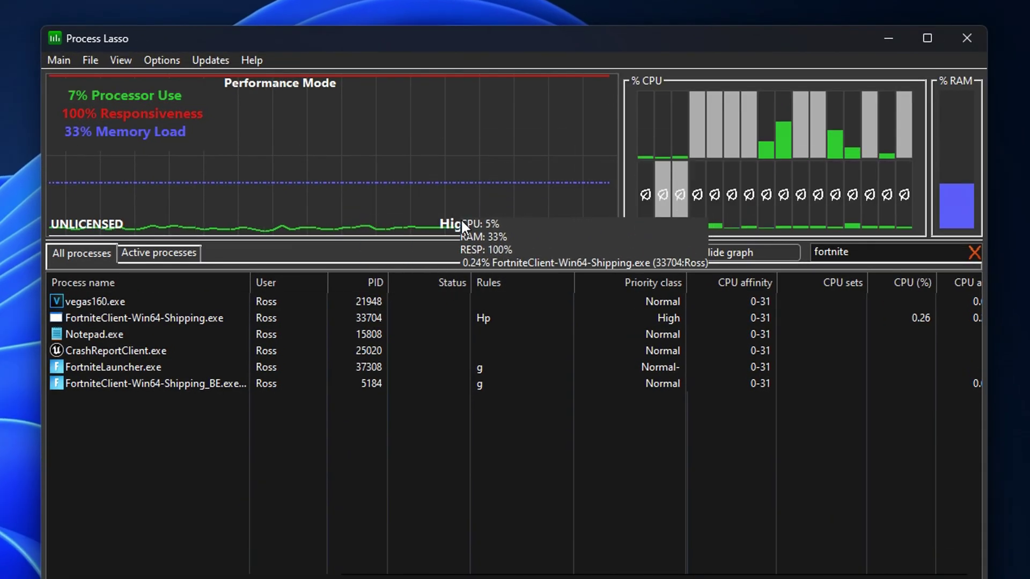
Step: In the Fortnite client's Always Select CPU Affinity dialog, tick only the P-Cores, CPUs 0–15
mouse_move(207, 318)
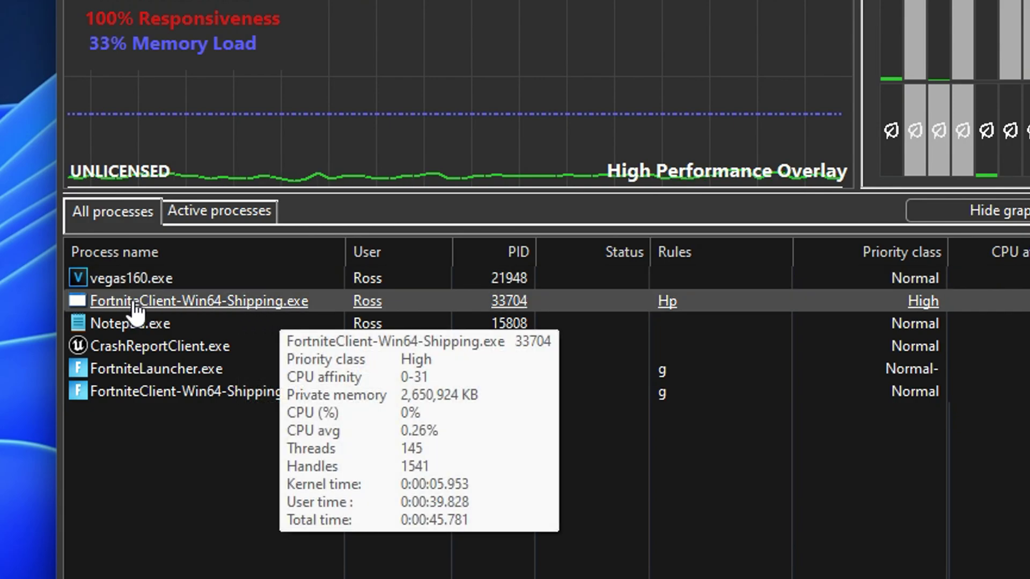
right_click(295, 300)
mouse_move(359, 315)
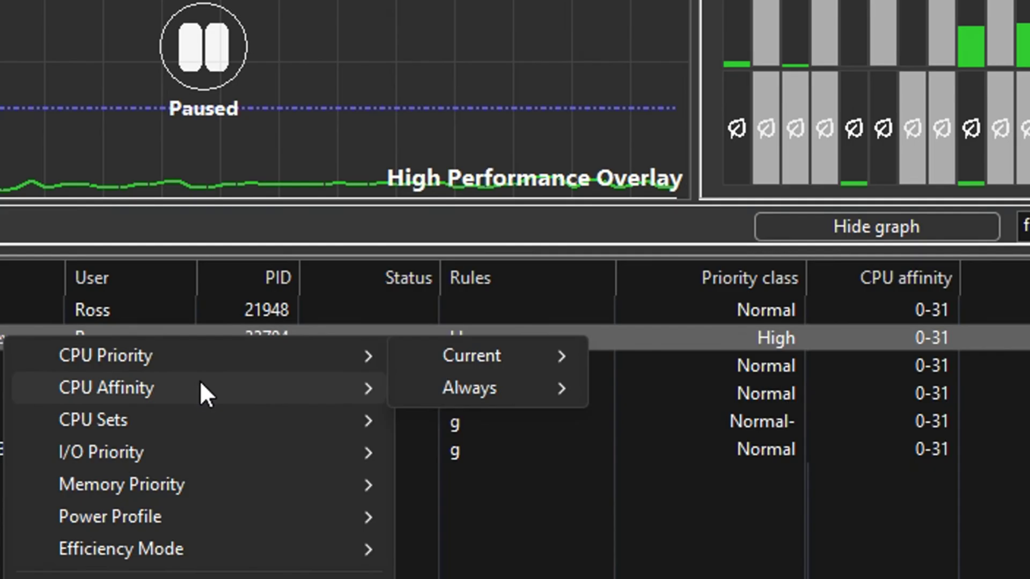
mouse_move(449, 341)
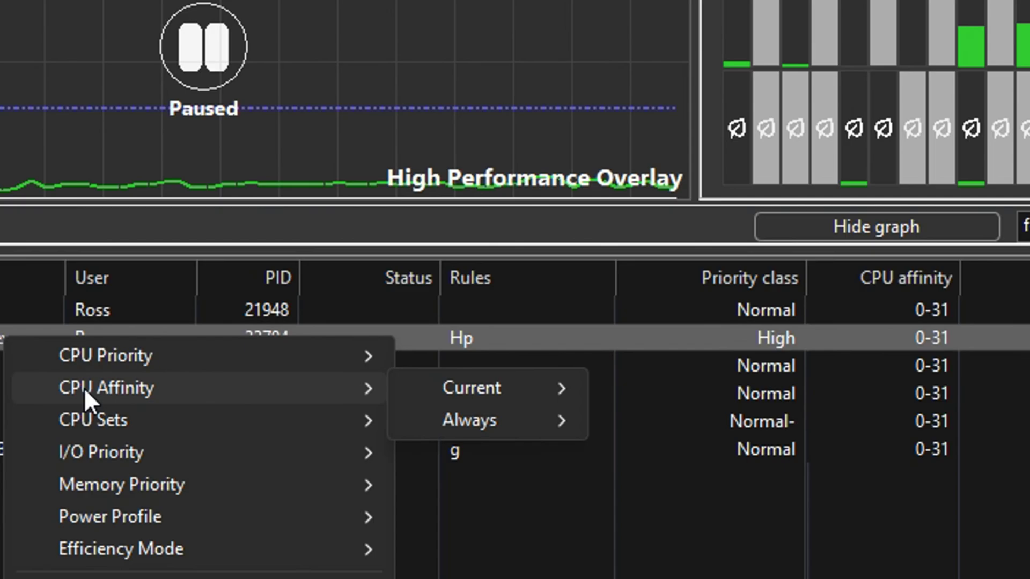
mouse_move(500, 420)
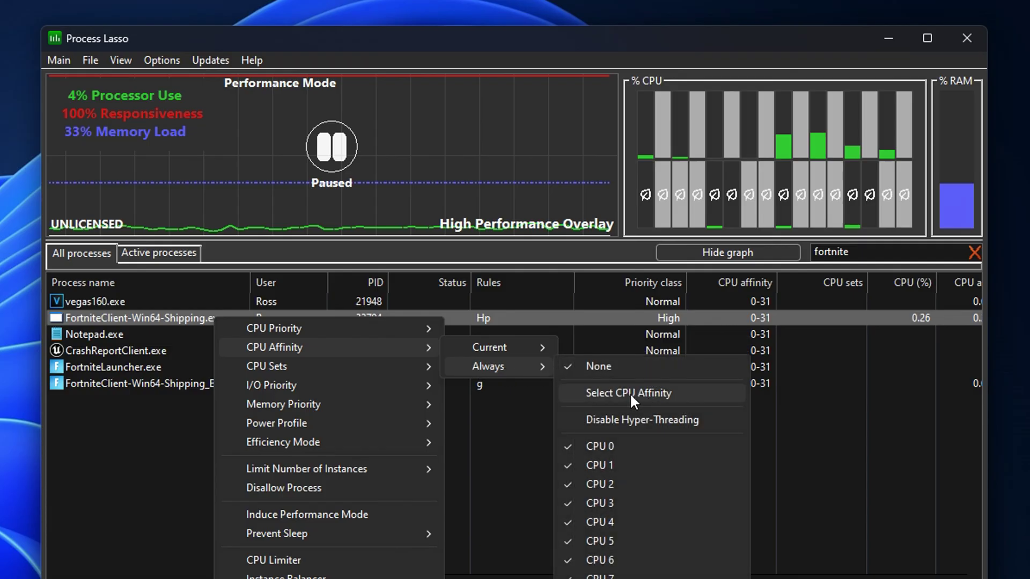
left_click(700, 398)
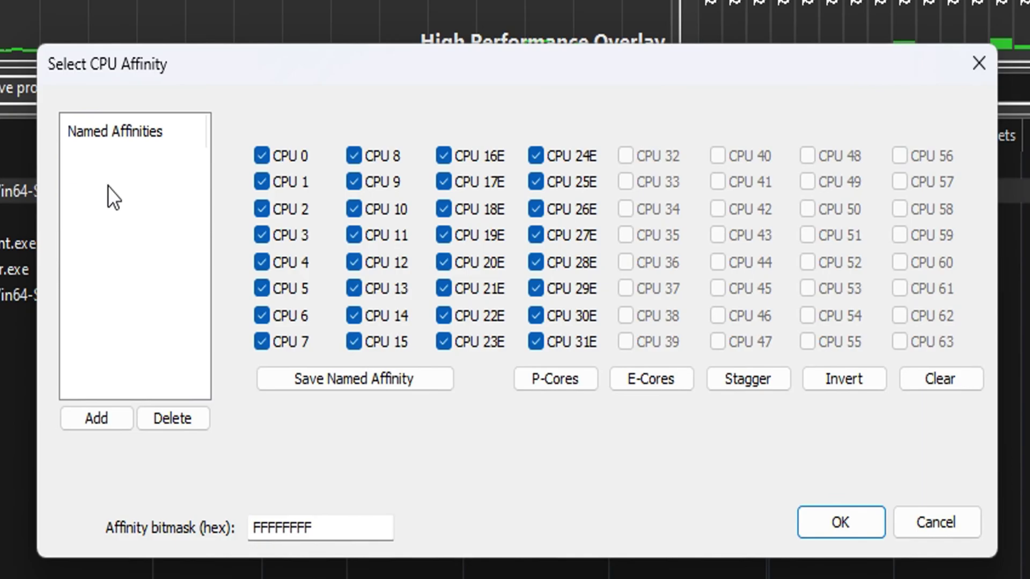
left_click(558, 380)
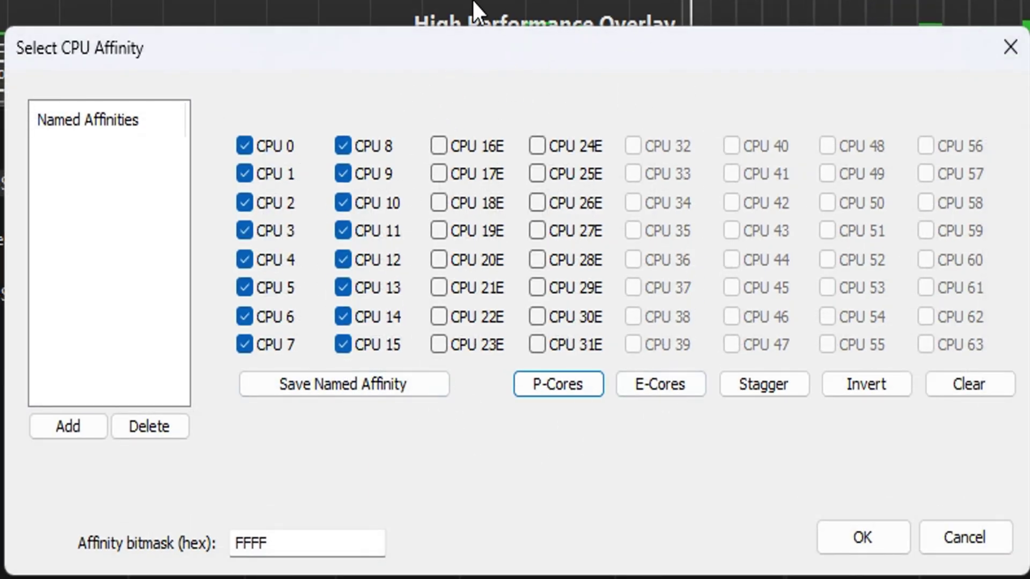
Step: Confirm Fortnite's P-core affinity, filter for GAMES, and select E-cores in the Epic Games launcher's affinity dialog
left_click(874, 544)
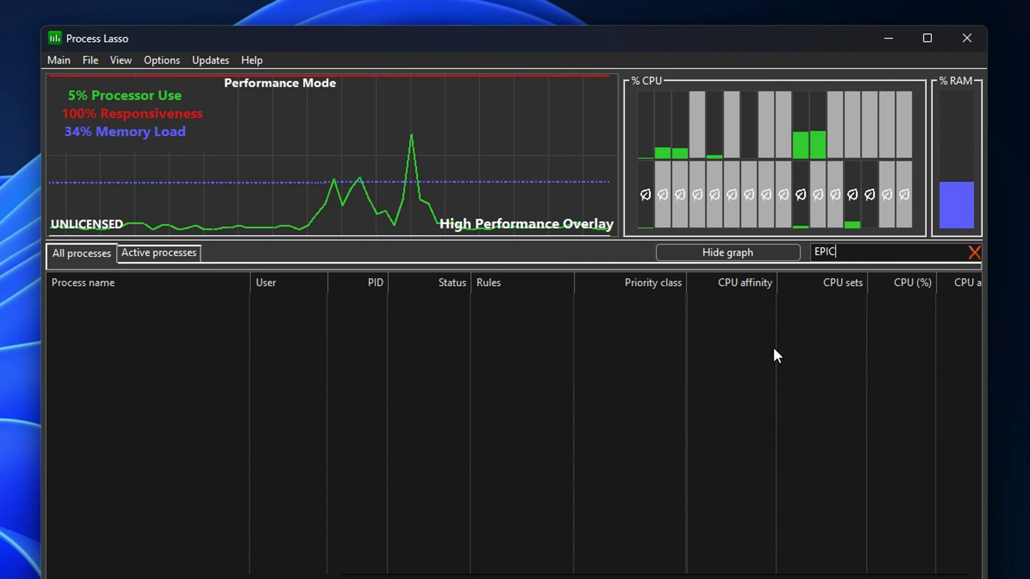
type("GAMES")
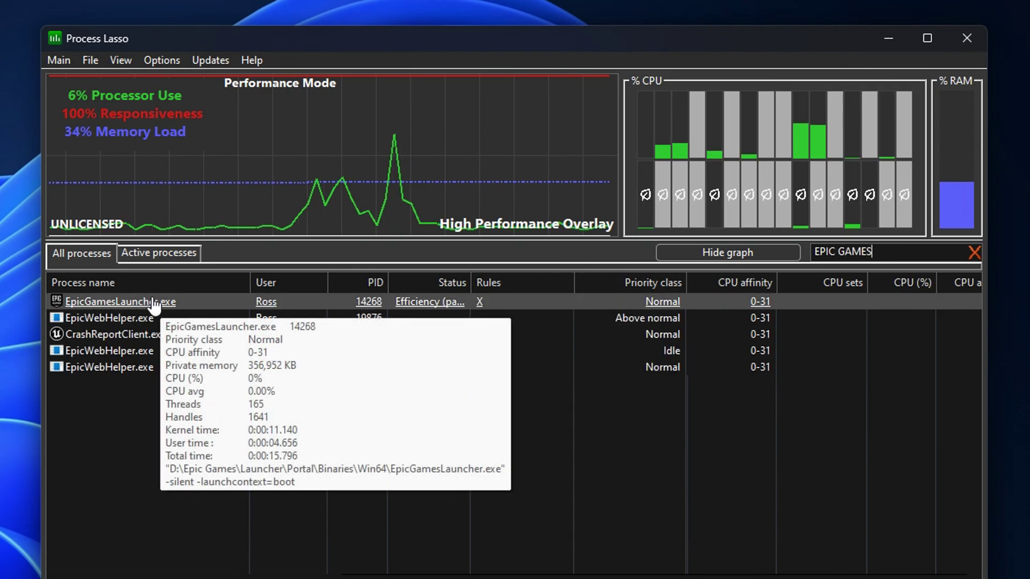
right_click(152, 301)
mouse_move(233, 325)
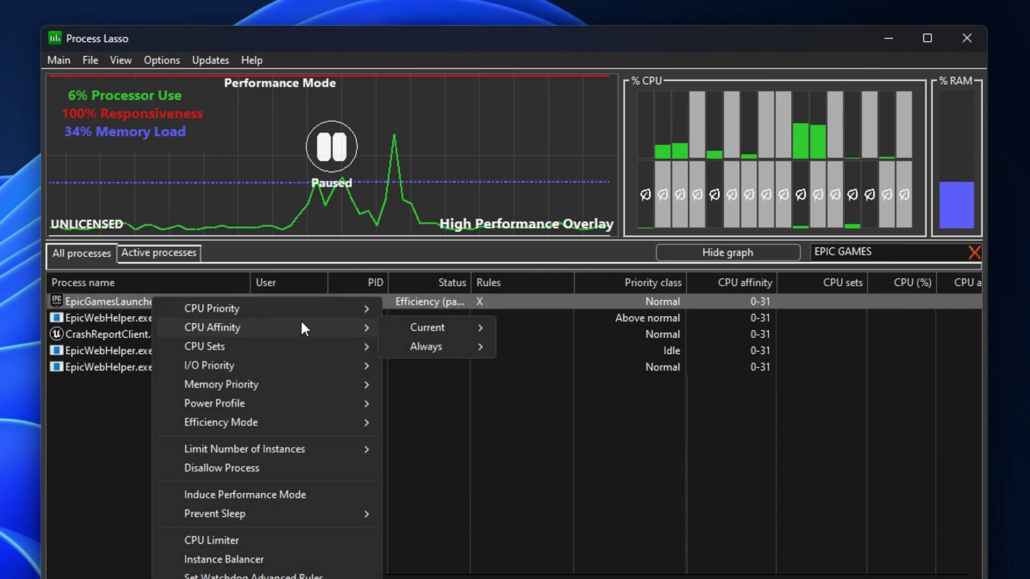
mouse_move(424, 349)
left_click(546, 372)
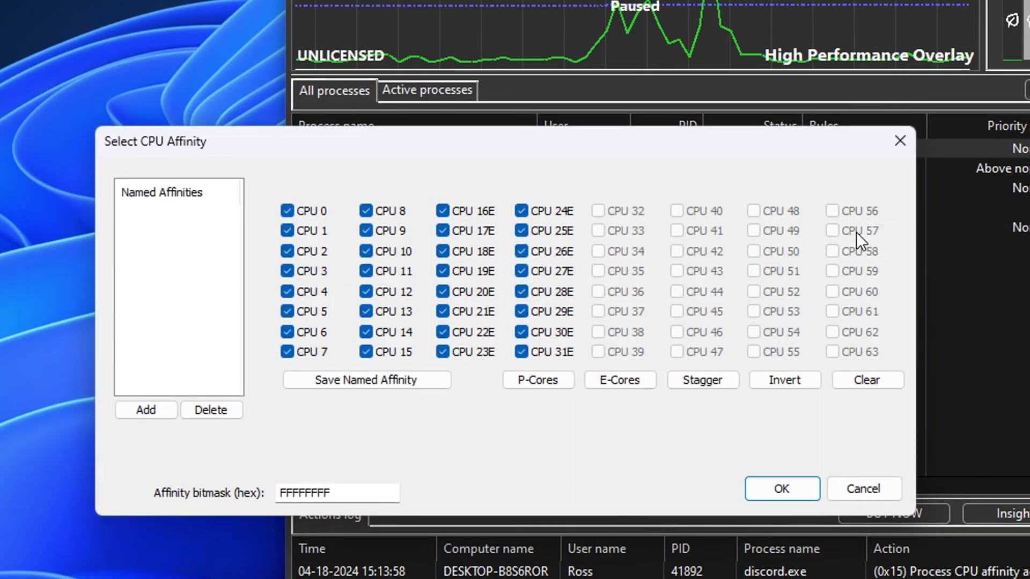
left_click(319, 493)
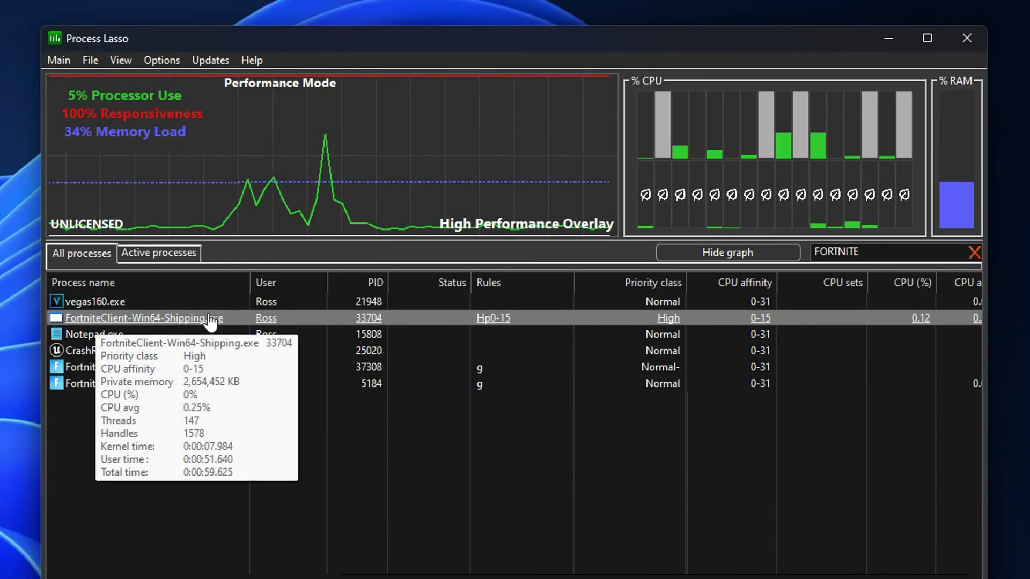
Step: Reopen the Fortnite client's Always CPU affinity dialog, showing CPUs 0–15, and center it
right_click(272, 315)
mouse_move(328, 342)
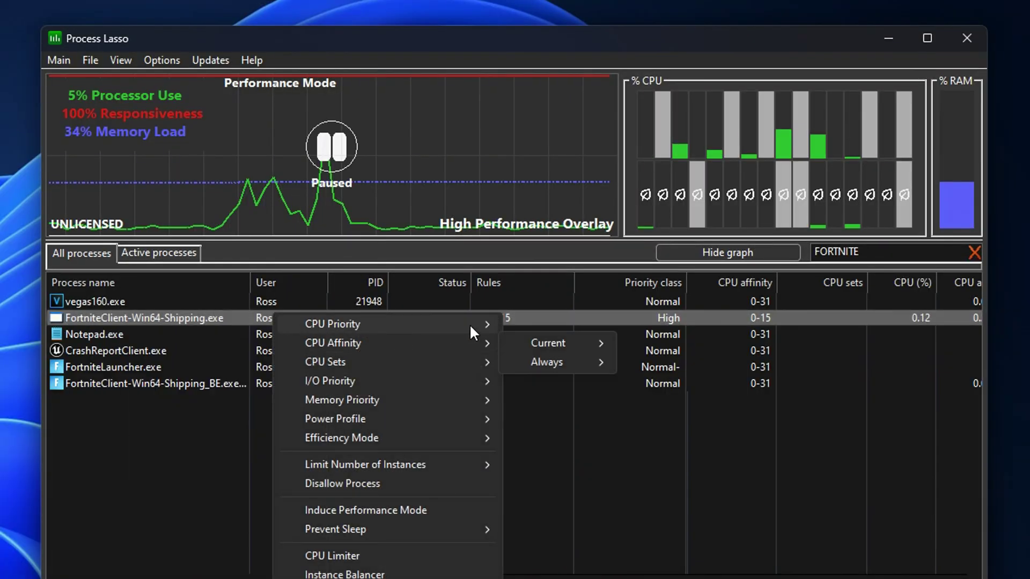
mouse_move(552, 361)
left_click(700, 387)
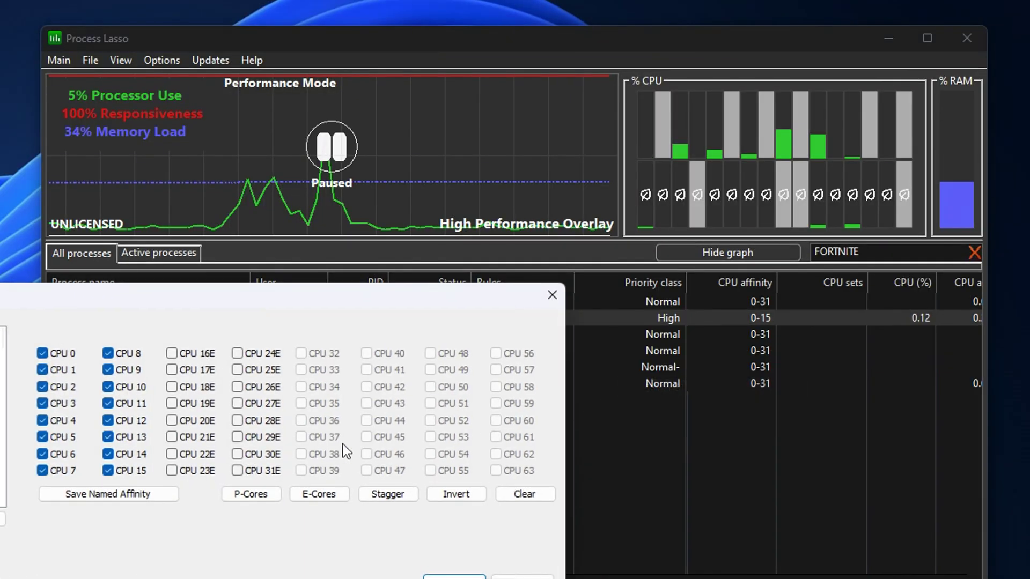
left_click_drag(289, 293, 664, 235)
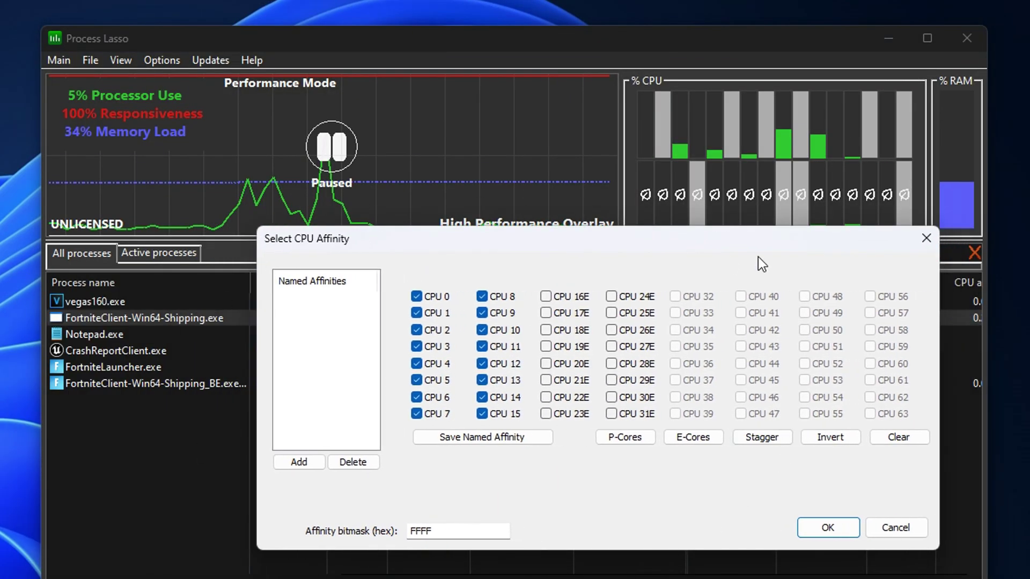